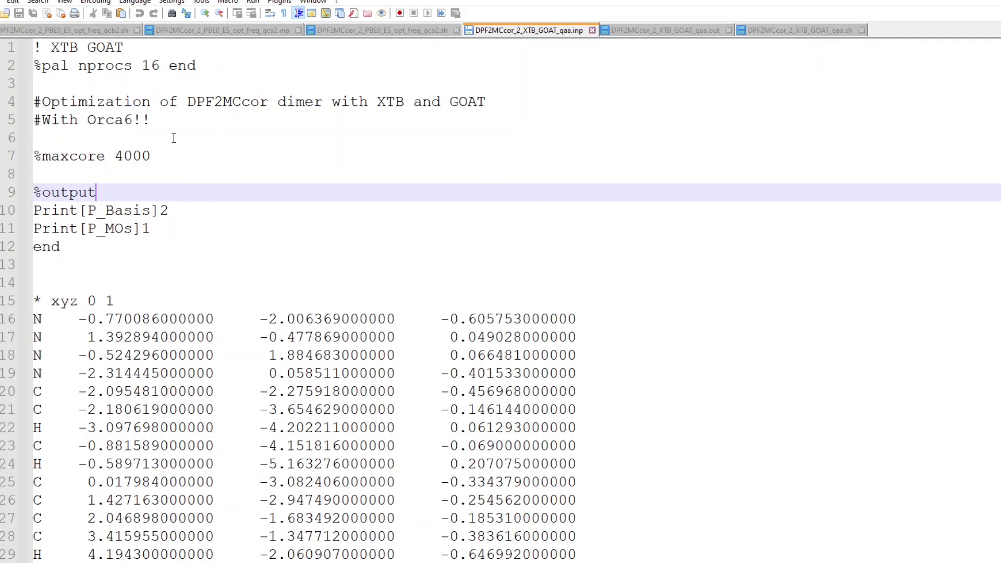
- Examine the XTB GOAT keyword line and the calculation settings in DPF2MCcor_2_XTB_GOAT_qaa.inp
left_click(104, 50)
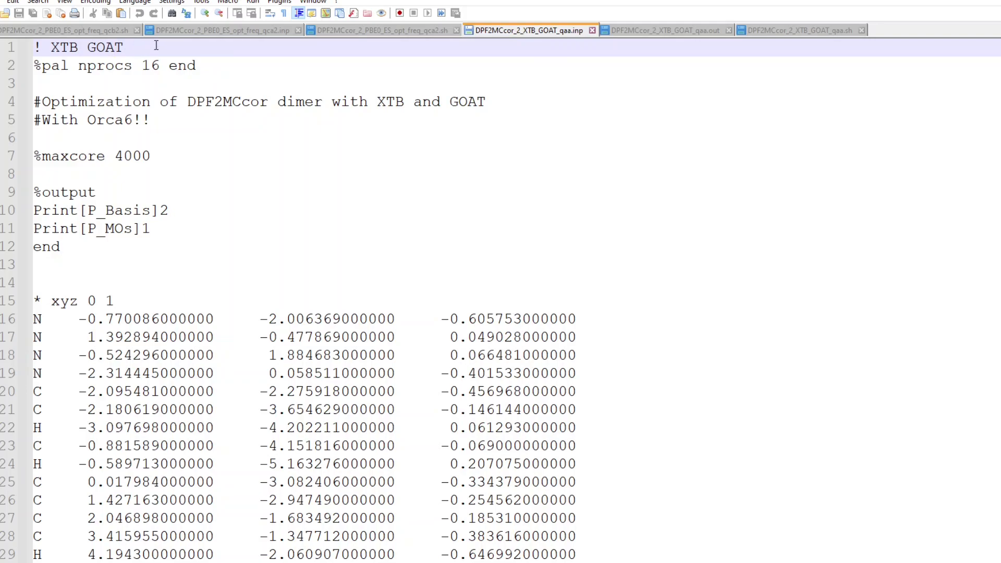
double_click(121, 50)
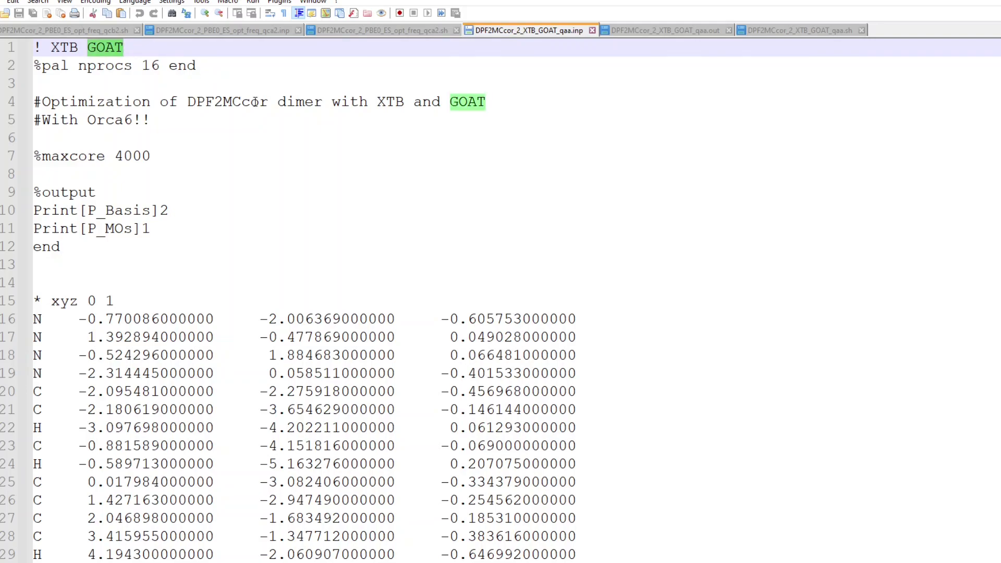
scroll(327, 177, "down", 3)
scroll(261, 208, "up", 3)
left_click(208, 157)
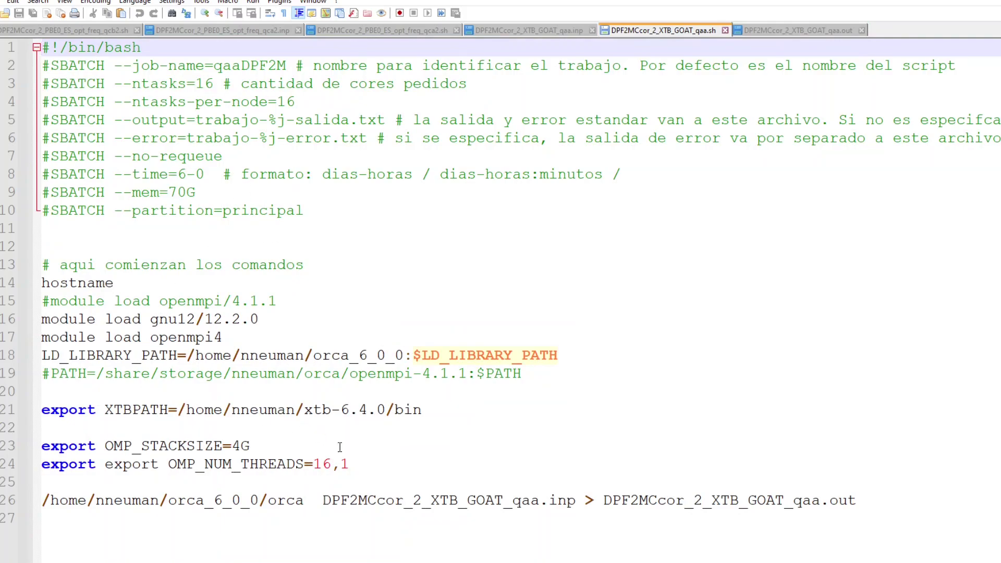
- Review the XTBPATH, OMP_STACKSIZE and OMP_NUM_THREADS export lines in DPF2MCcor_2_XTB_GOAT_qaa.sh, then return to the input file
left_click_drag(363, 468, 42, 409)
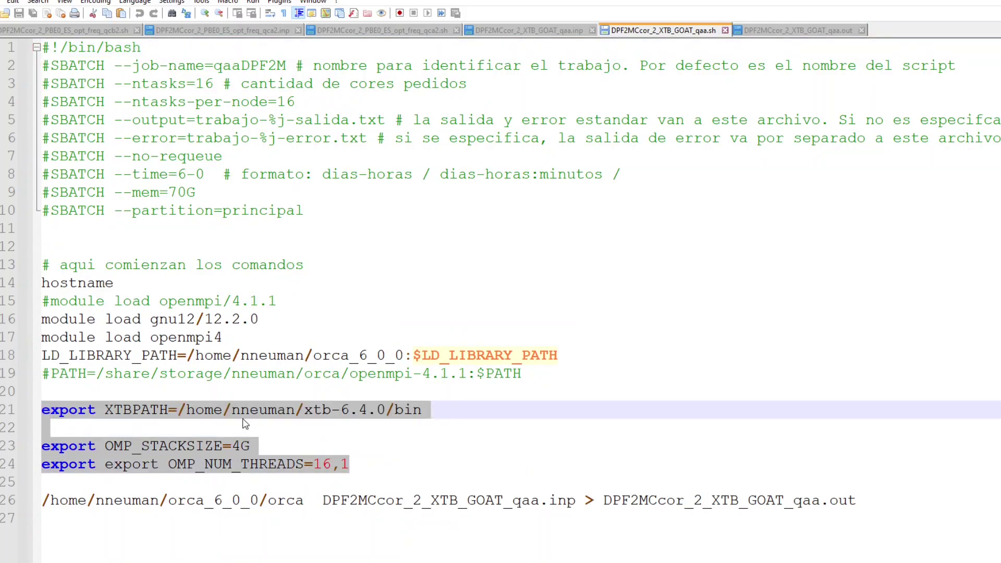
left_click(392, 459)
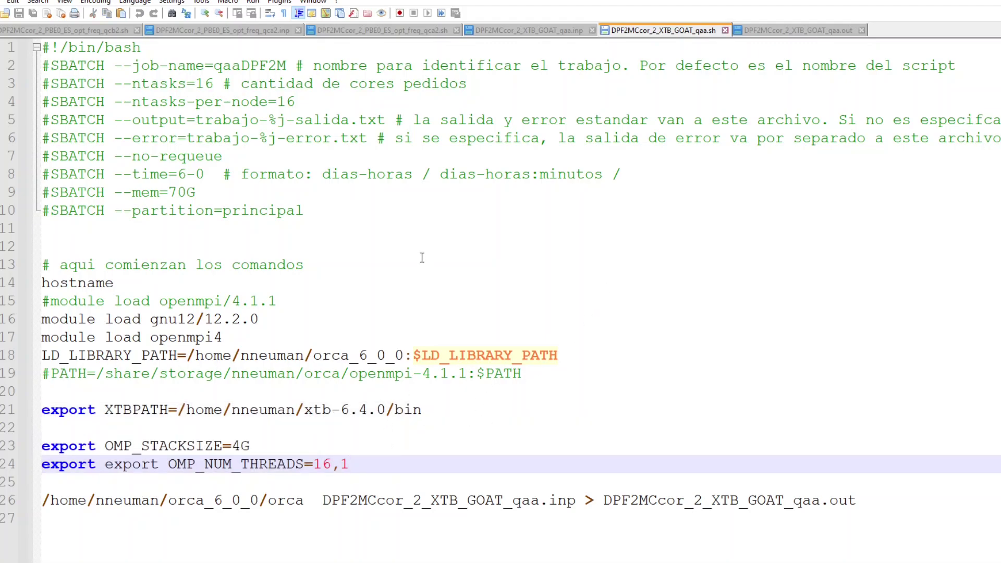
key("ctrl+Page_Up")
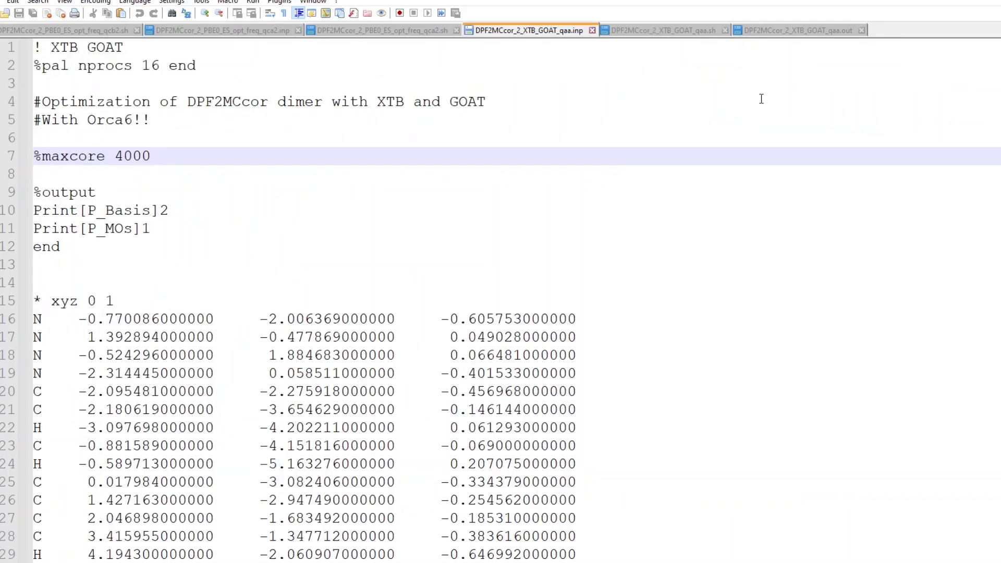
- Show the end of DPF2MCcor_2_XTB_GOAT_qaa.out and highlight the total run time
left_click(810, 32)
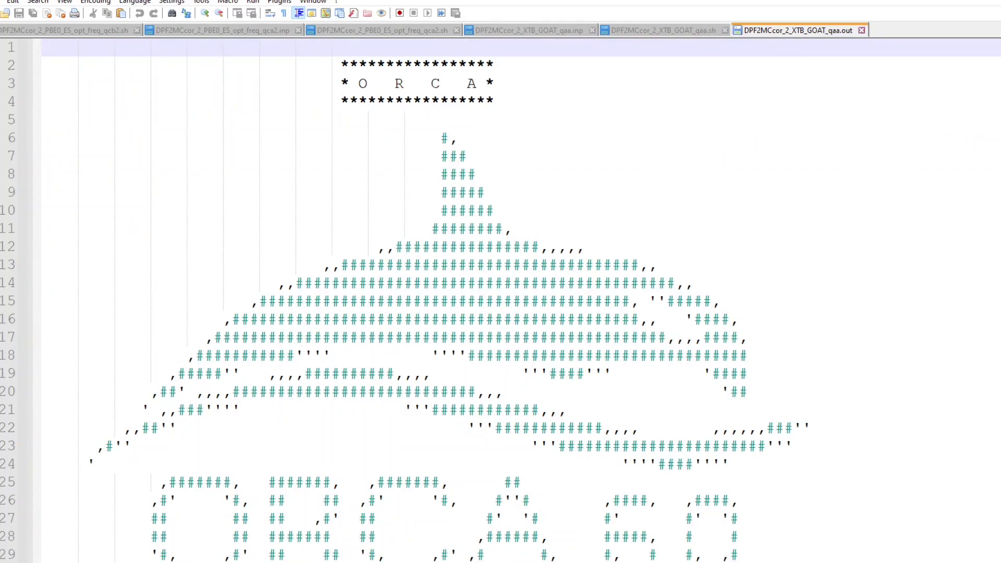
key("ctrl+End")
left_click_drag(214, 464, 614, 464)
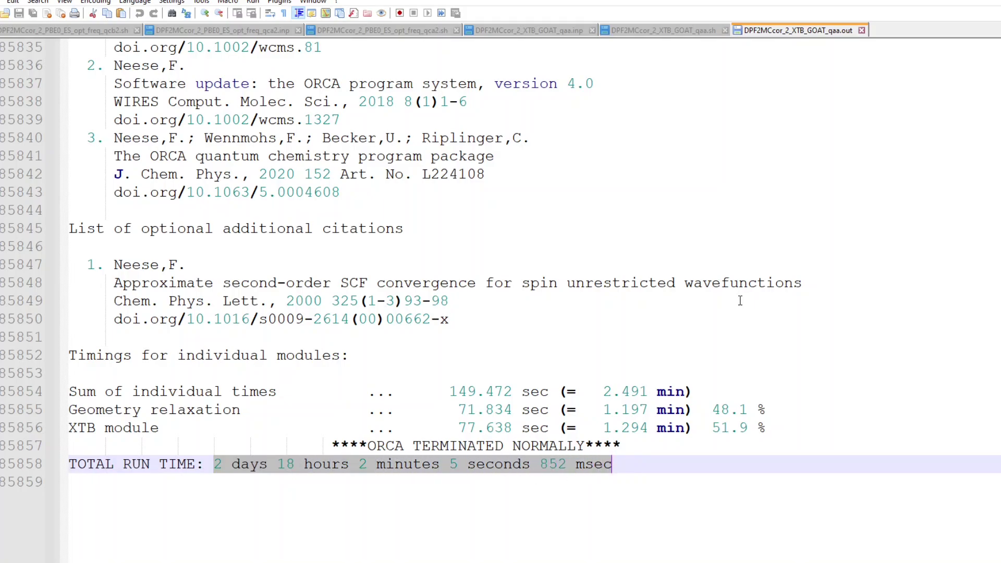
- Examine the final ensemble table in the output file, highlighting its column headings and the rows of conformers 0, 1 and 85
scroll(740, 301, "up", 20)
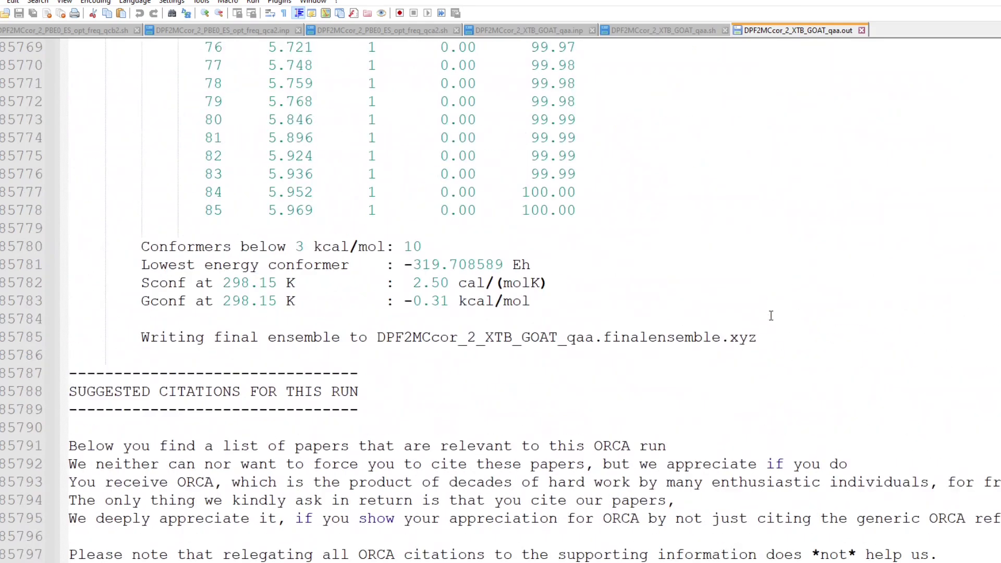
scroll(771, 315, "up", 20)
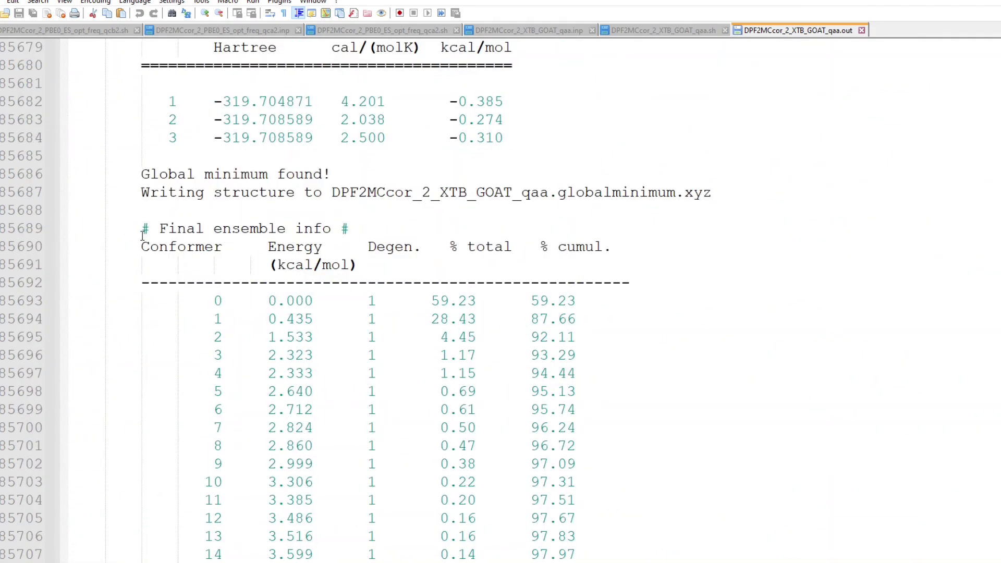
left_click_drag(140, 242, 611, 247)
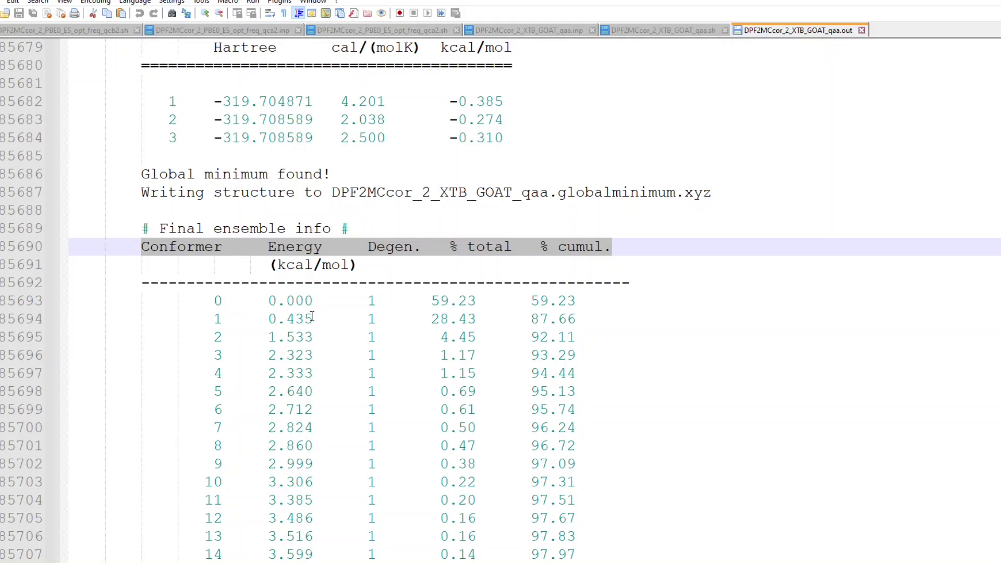
left_click_drag(213, 301, 578, 302)
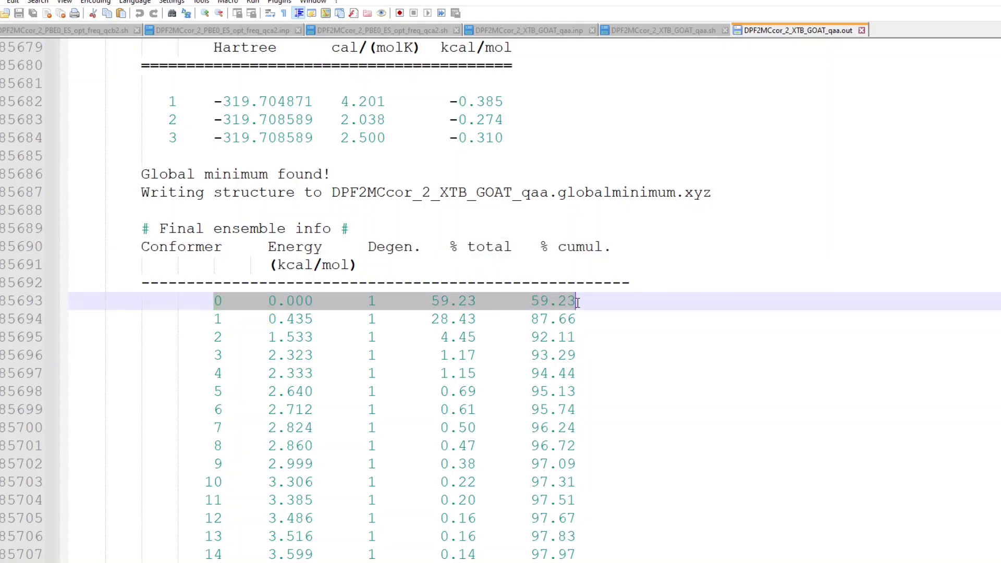
left_click_drag(213, 319, 576, 318)
scroll(318, 337, "down", 4)
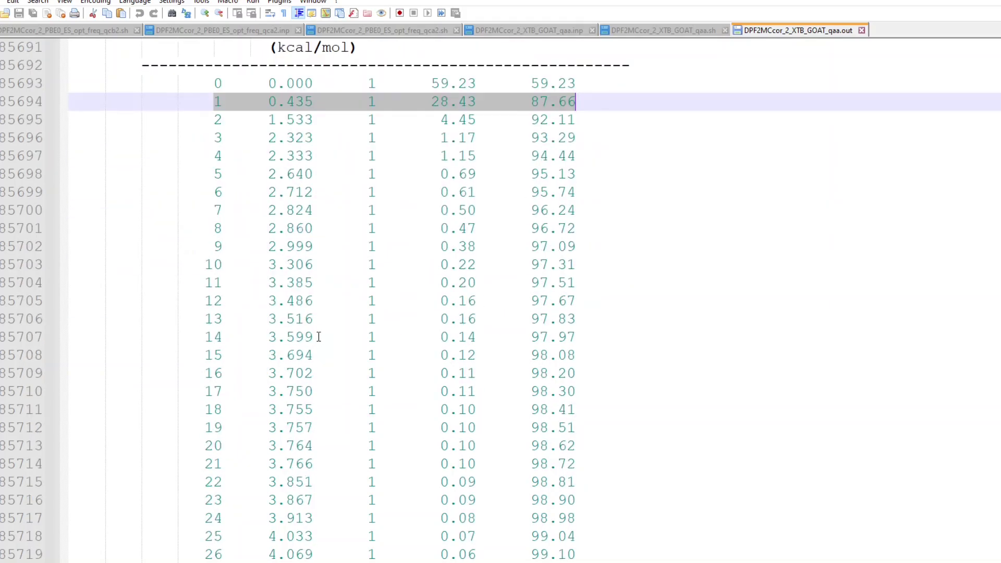
scroll(301, 313, "down", 20)
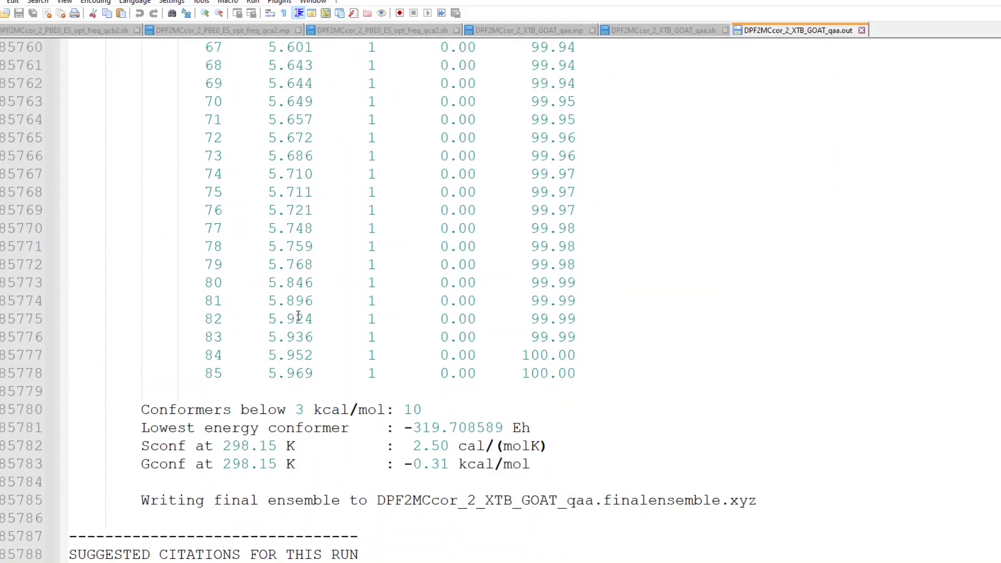
left_click_drag(206, 372, 573, 374)
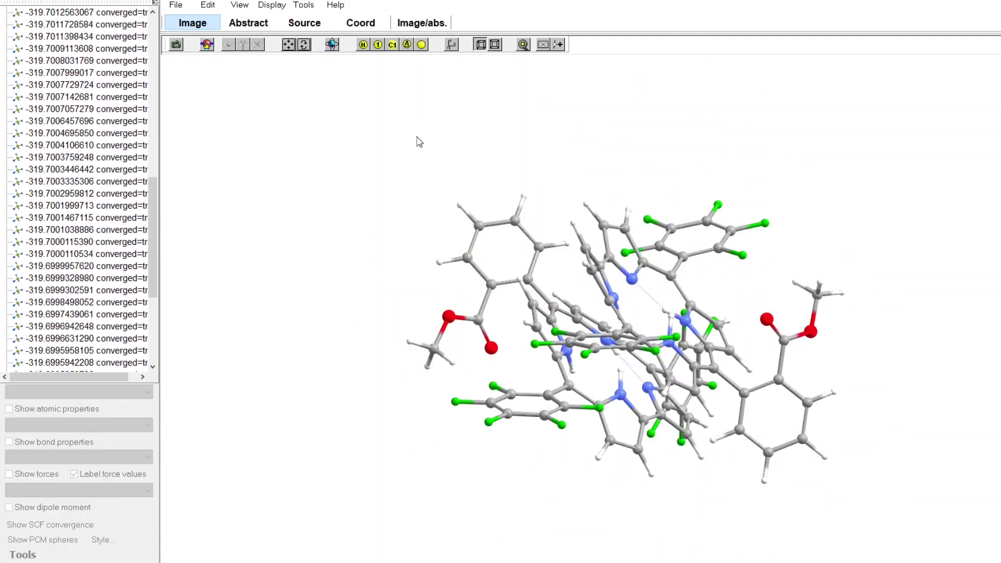
- Display the first conformer of the final ensemble in Chemcraft and rotate the dimer to inspect it
left_click_drag(349, 324, 313, 323)
key("Home")
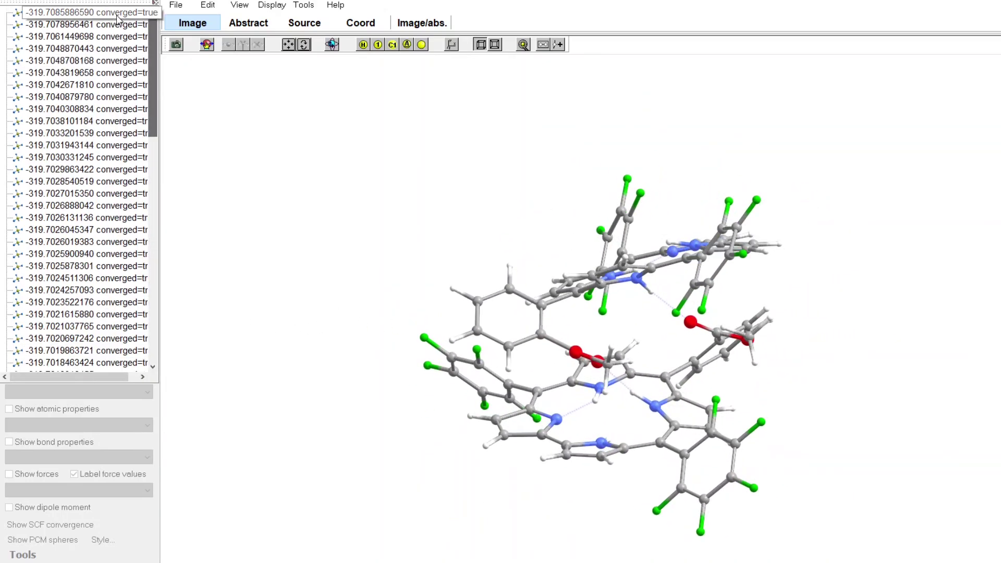
left_click_drag(376, 156, 293, 180)
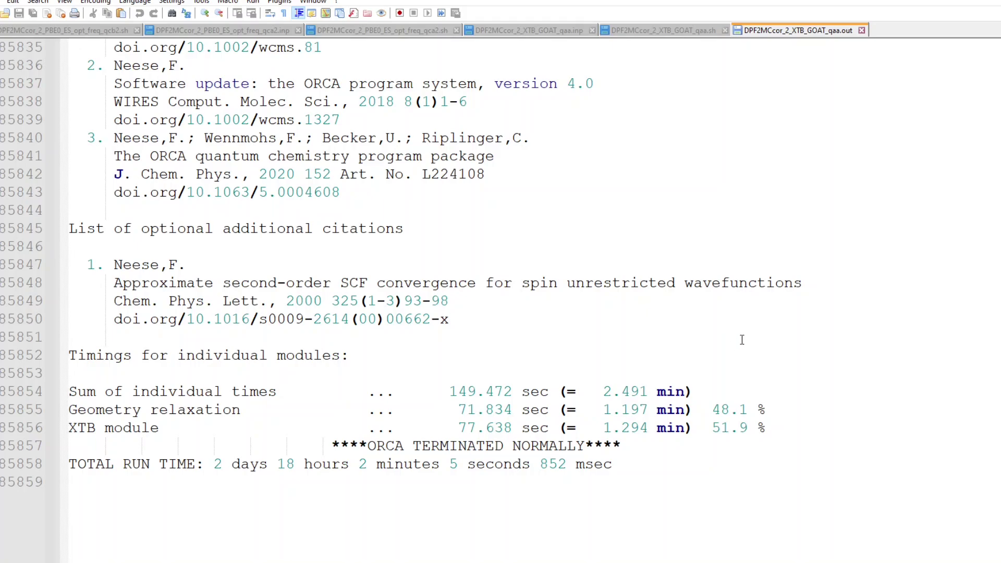
- Look back over the final ensemble table in the GOAT output file and return to Chemcraft
scroll(742, 340, "up", 5)
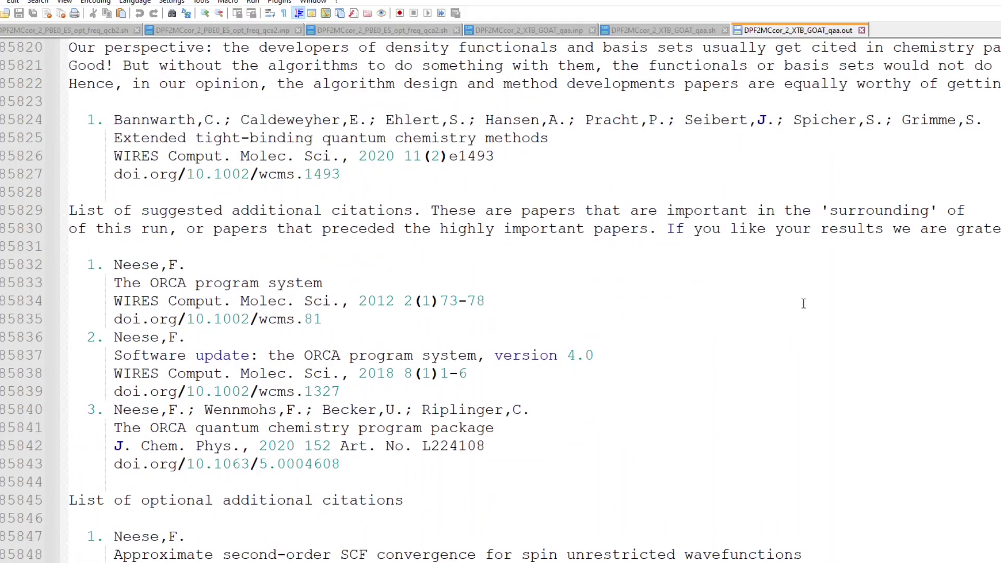
scroll(933, 296, "up", 20)
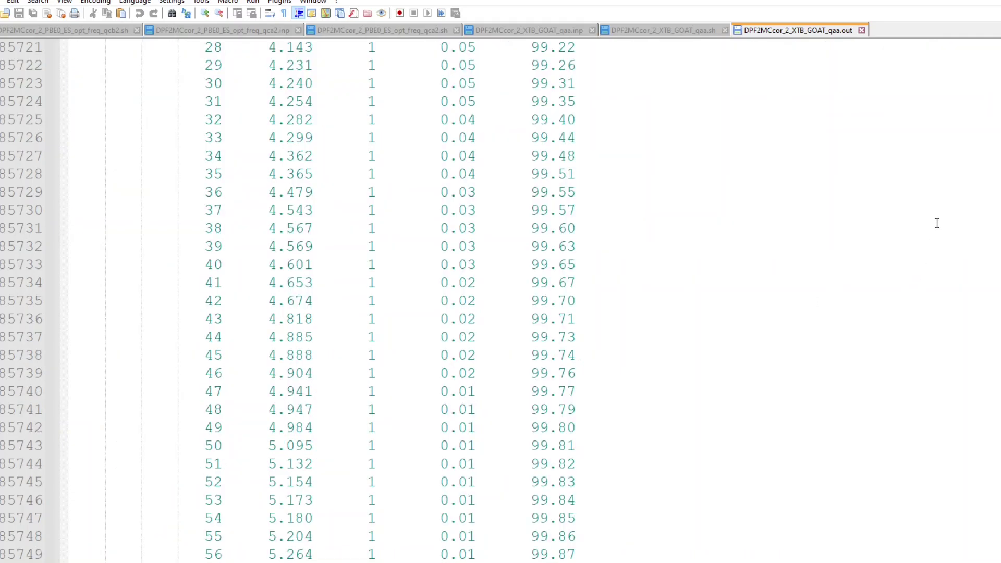
key("alt+Tab")
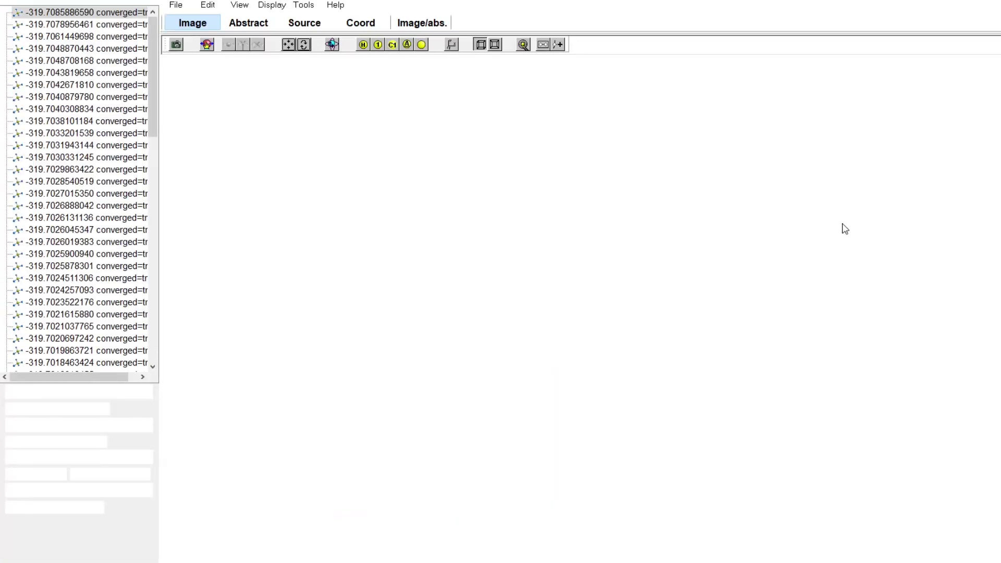
- Plot the energies of all final ensemble conformers from the data summary, inspect the curve and close the plot
left_click(303, 5)
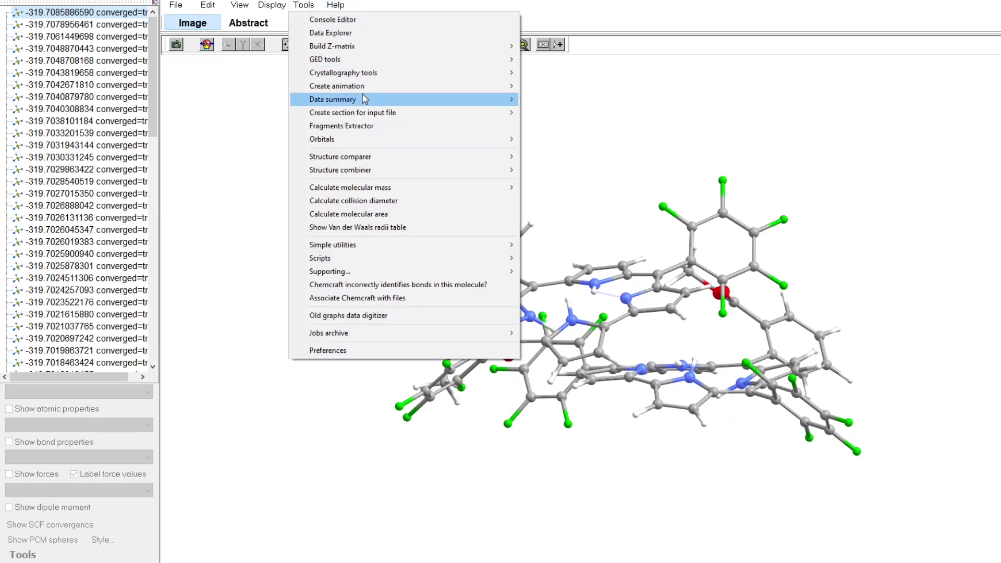
mouse_move(364, 99)
left_click(604, 113)
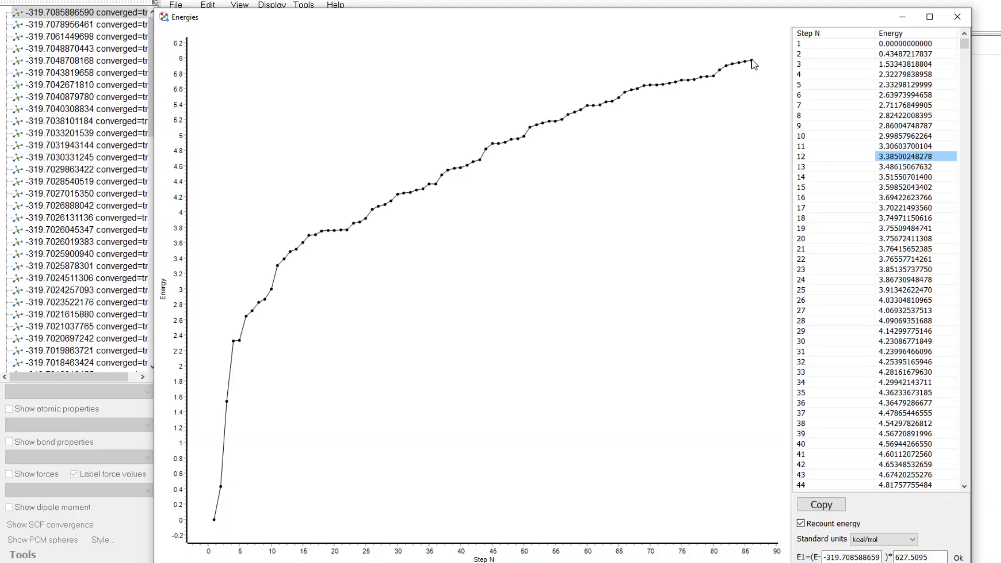
left_click(957, 16)
- Open the trajectory XYZ file DPF2MCcor_2_XTB_GOAT_qaa.goat.0.15_trj
key("ctrl+o")
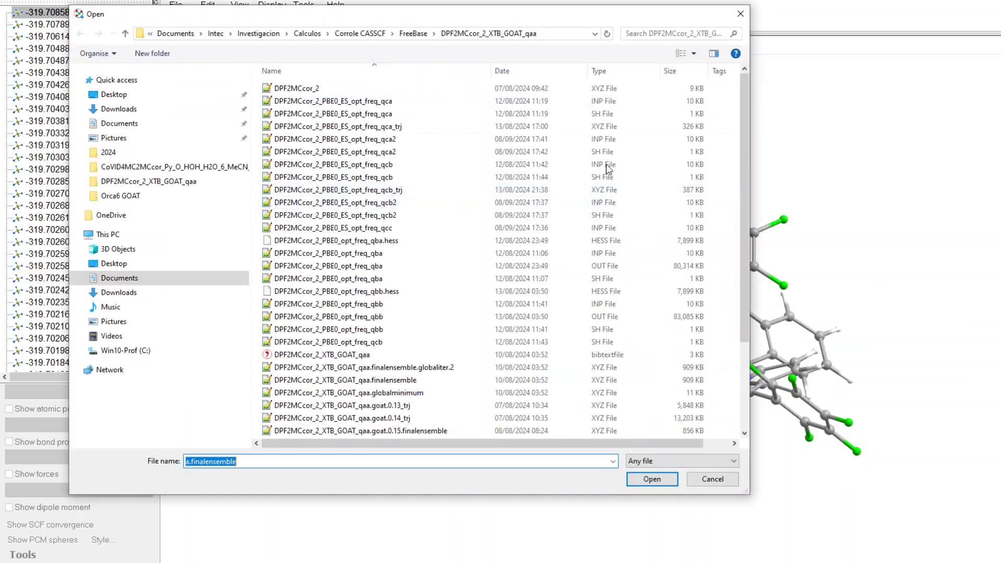
scroll(417, 281, "down", 3)
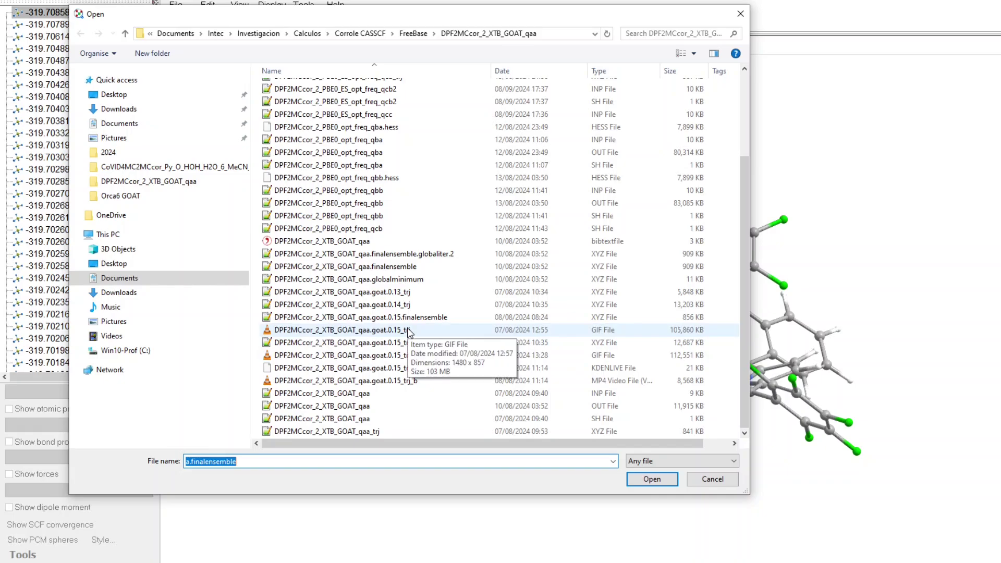
double_click(409, 343)
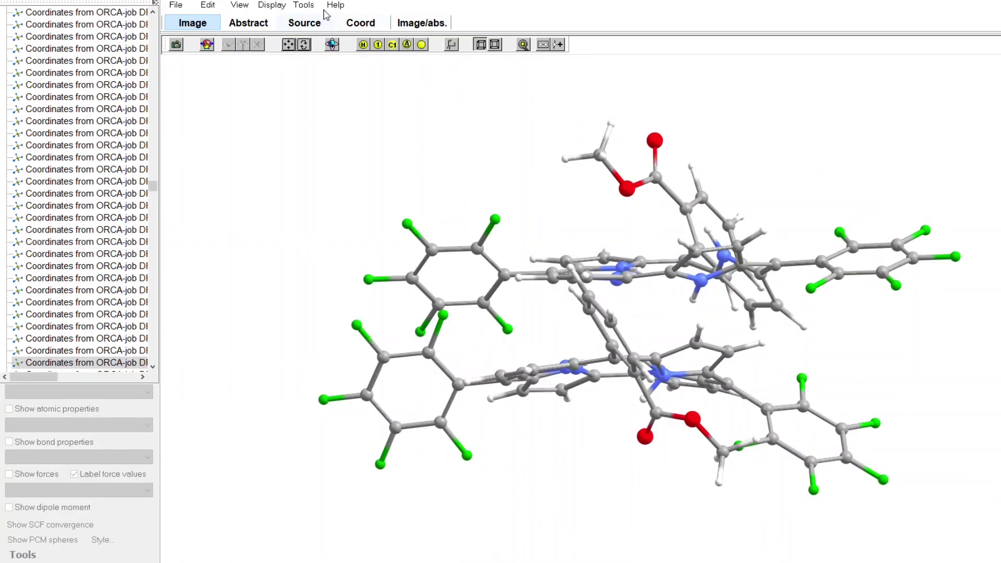
- Plot the energies of the goat.0.15 trajectory steps from the data summary and inspect the graph and its settings
left_click(304, 6)
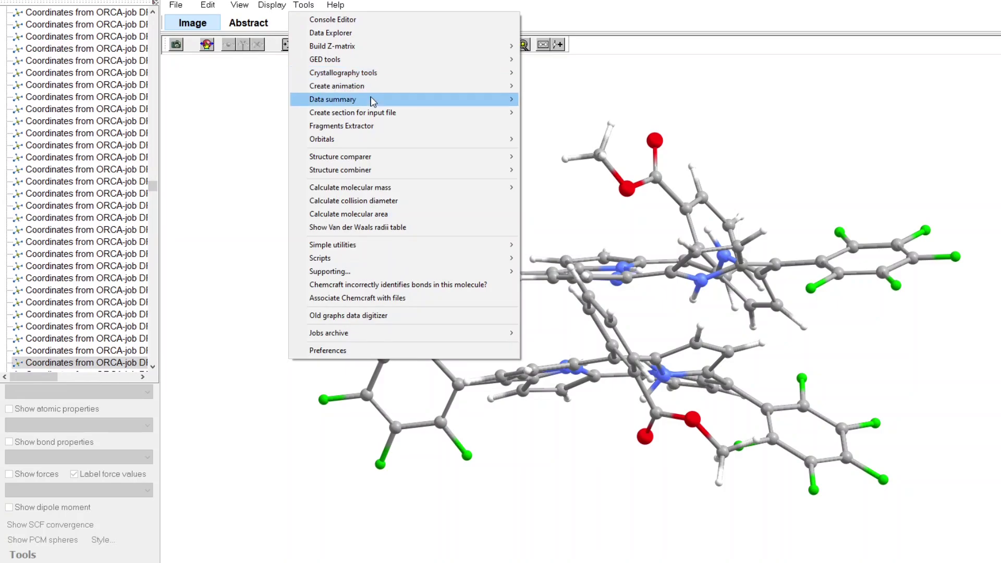
mouse_move(369, 98)
left_click(566, 115)
left_click_drag(200, 274, 764, 325)
left_click_drag(187, 287, 770, 310)
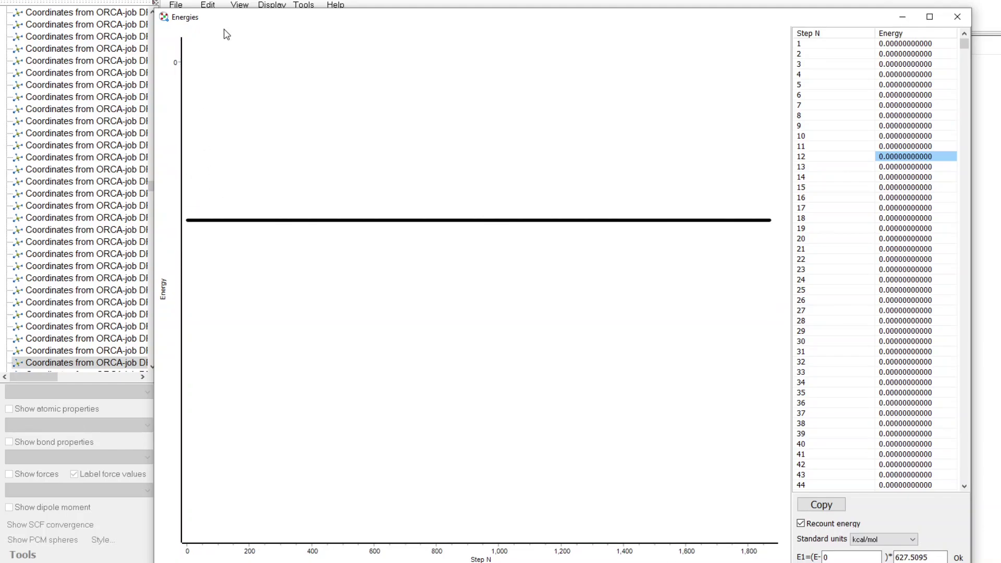
mouse_move(234, 24)
left_mouse_down()
mouse_move(264, 2)
mouse_move(234, 14)
left_mouse_up()
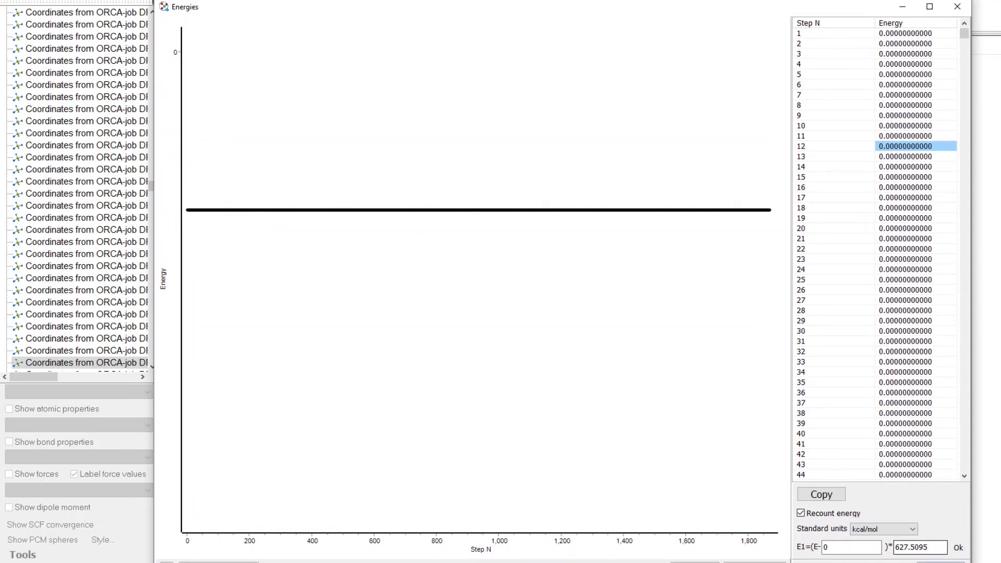
- Read the energy values at the ends of the coordinate entries listed for the goat.0.15 trajectory
left_click_drag(33, 376, 151, 382)
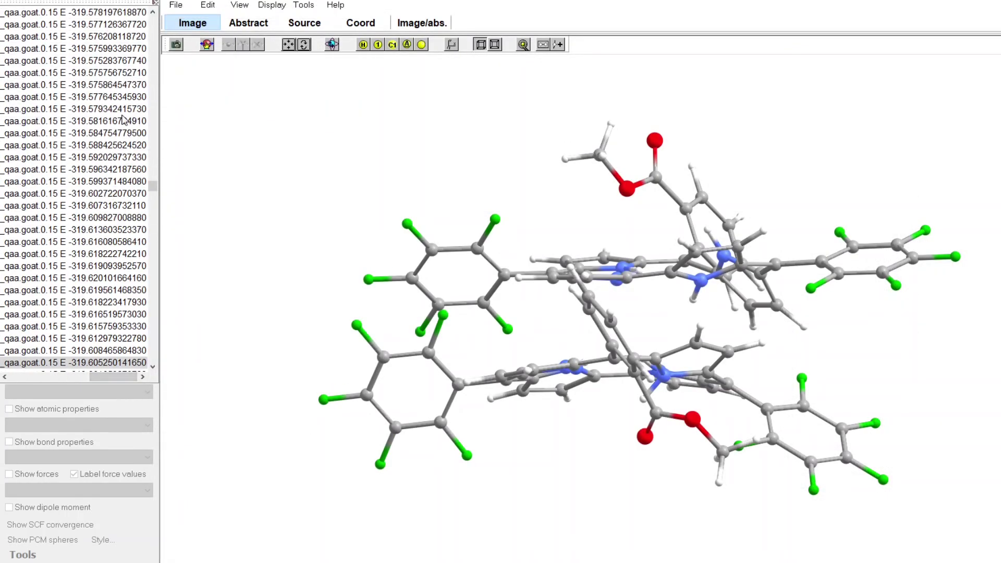
left_click_drag(128, 376, 11, 377)
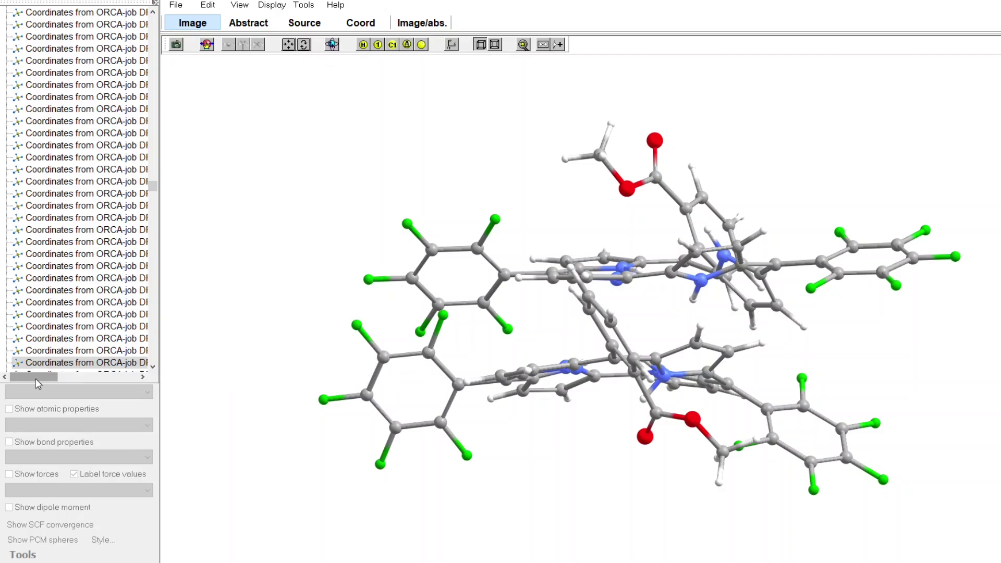
- Open a single-structure file of the dimer from the GOAT results folder and rotate the molecule to inspect its geometry
key("ctrl+o")
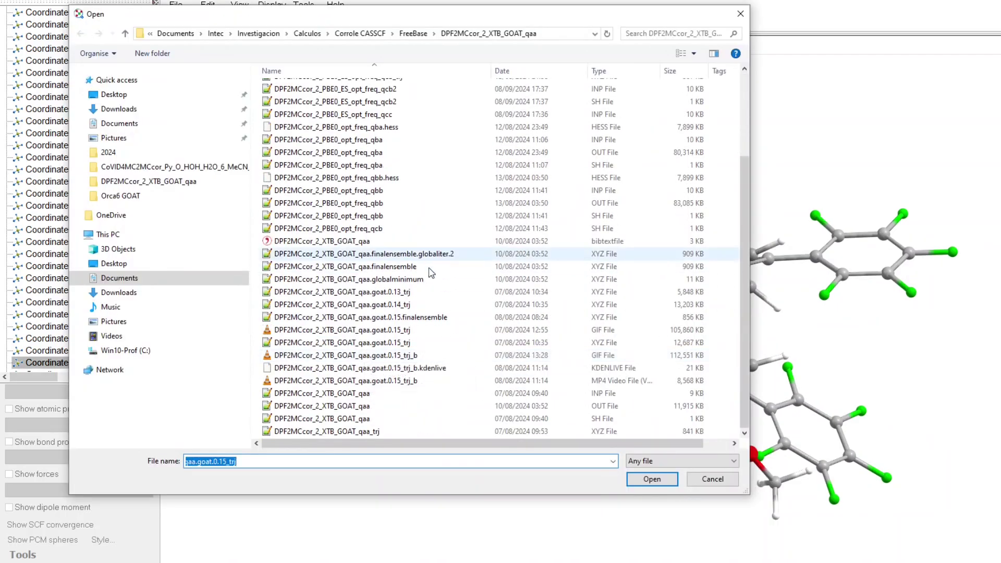
double_click(598, 307)
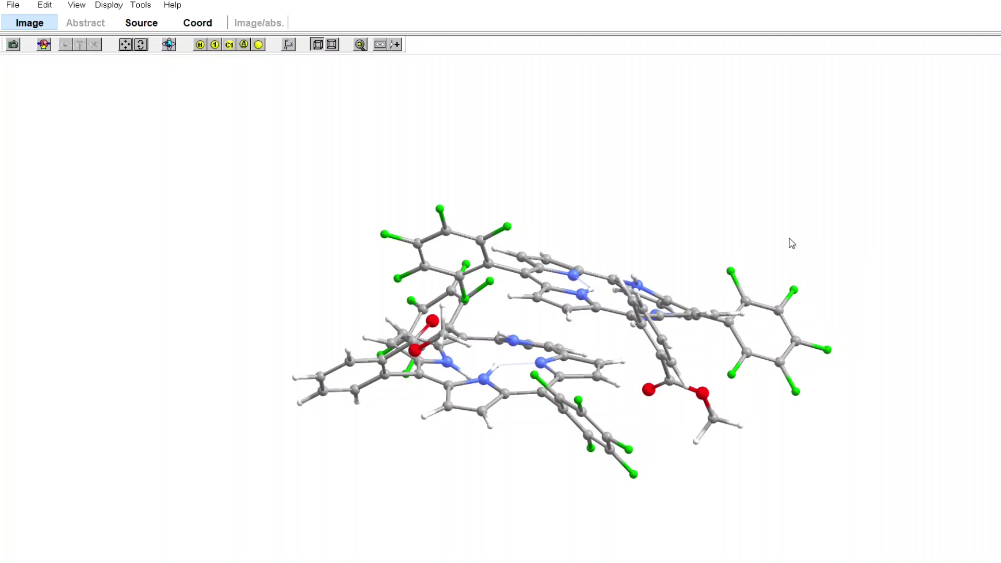
left_click_drag(689, 154, 663, 141)
left_click_drag(811, 168, 832, 177)
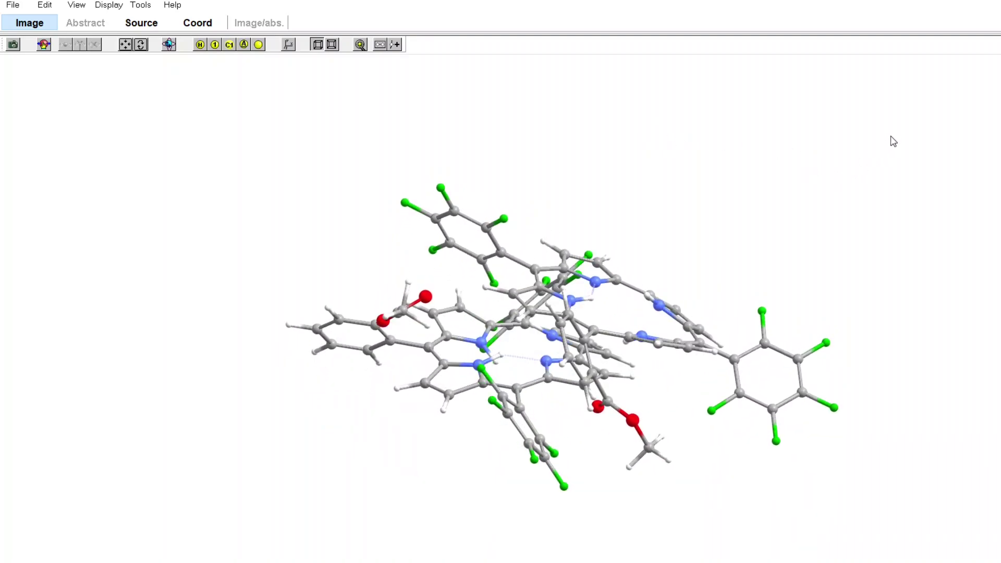